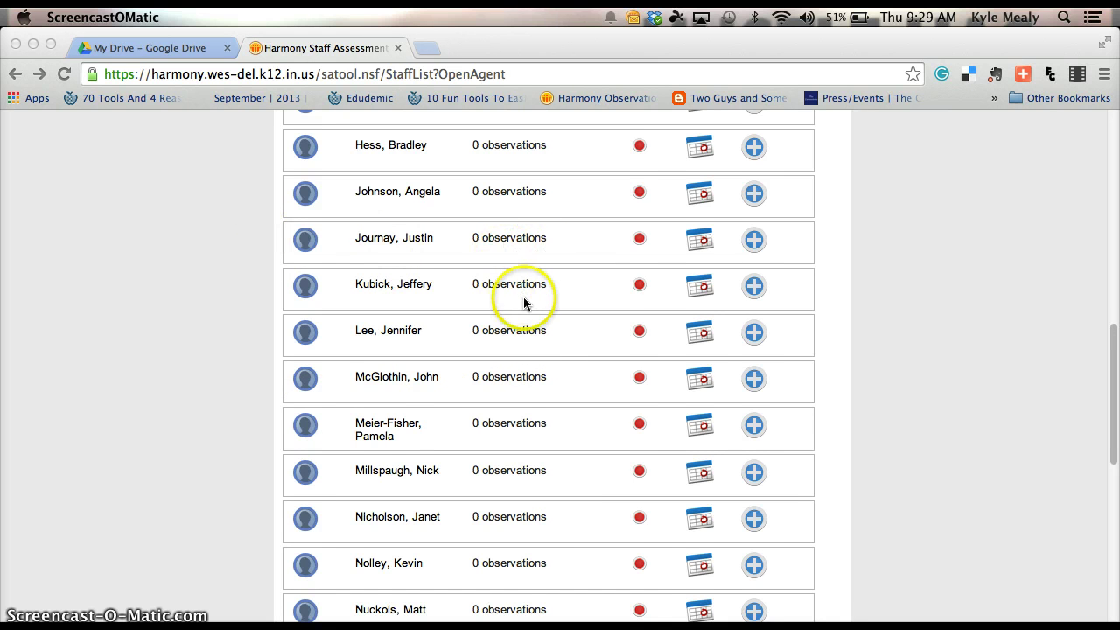
Look through the Wes-Del High School staff list to find the teacher who needs an SLO.
{"action": "scroll", "coordinate": [524, 302], "scroll_direction": "up", "scroll_amount": 10}
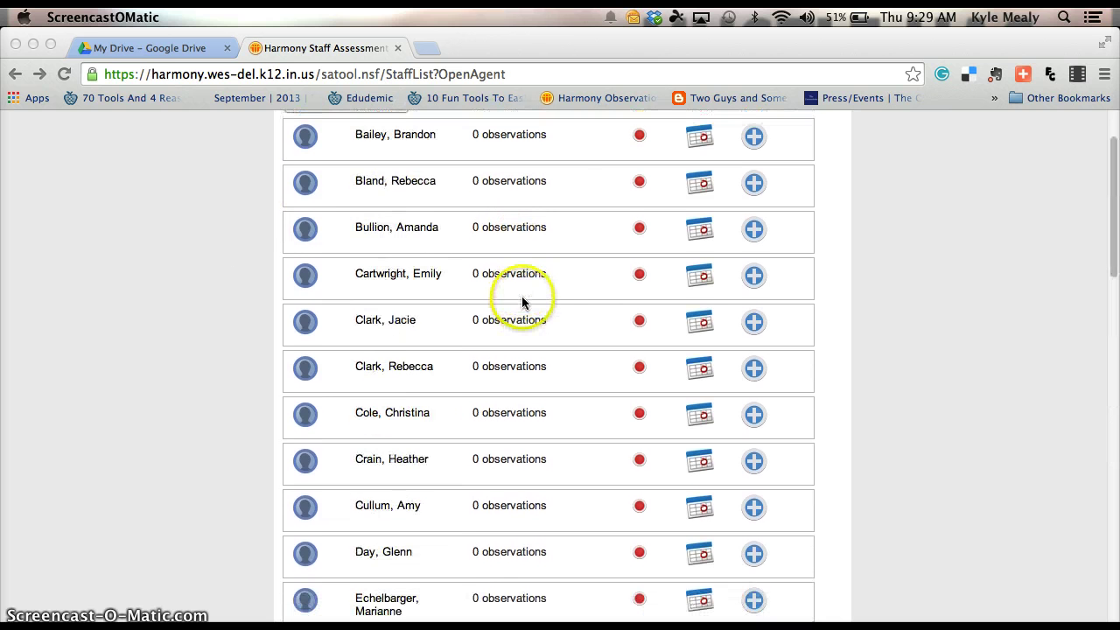
{"action": "scroll", "coordinate": [522, 302], "scroll_direction": "up", "scroll_amount": 2}
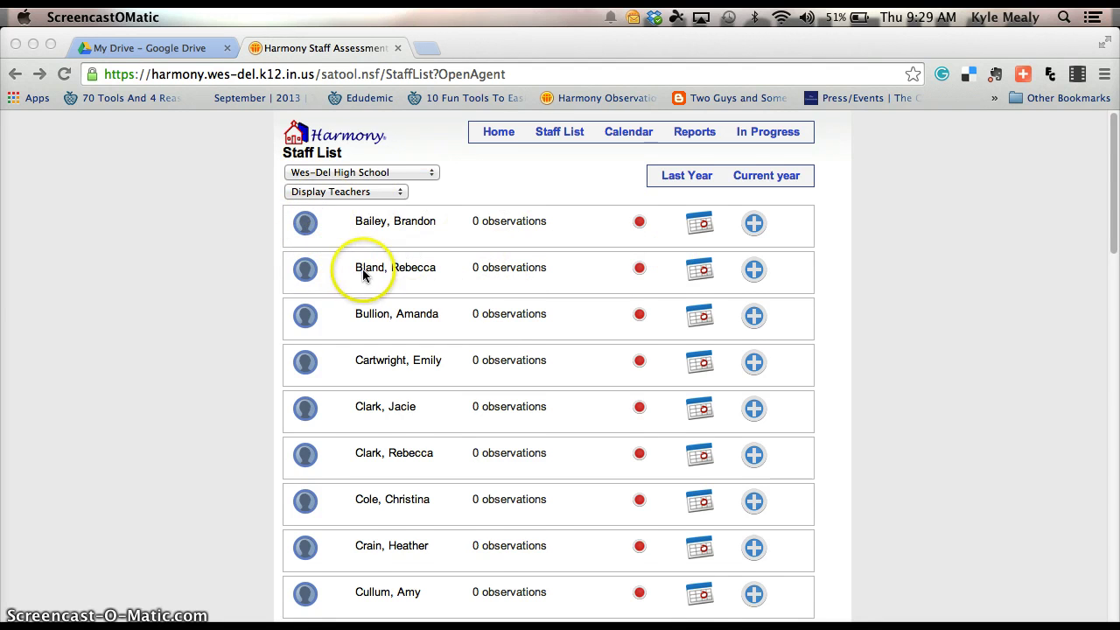
{"action": "scroll", "coordinate": [362, 275], "scroll_direction": "down", "scroll_amount": 5}
{"action": "scroll", "coordinate": [362, 276], "scroll_direction": "down", "scroll_amount": 6}
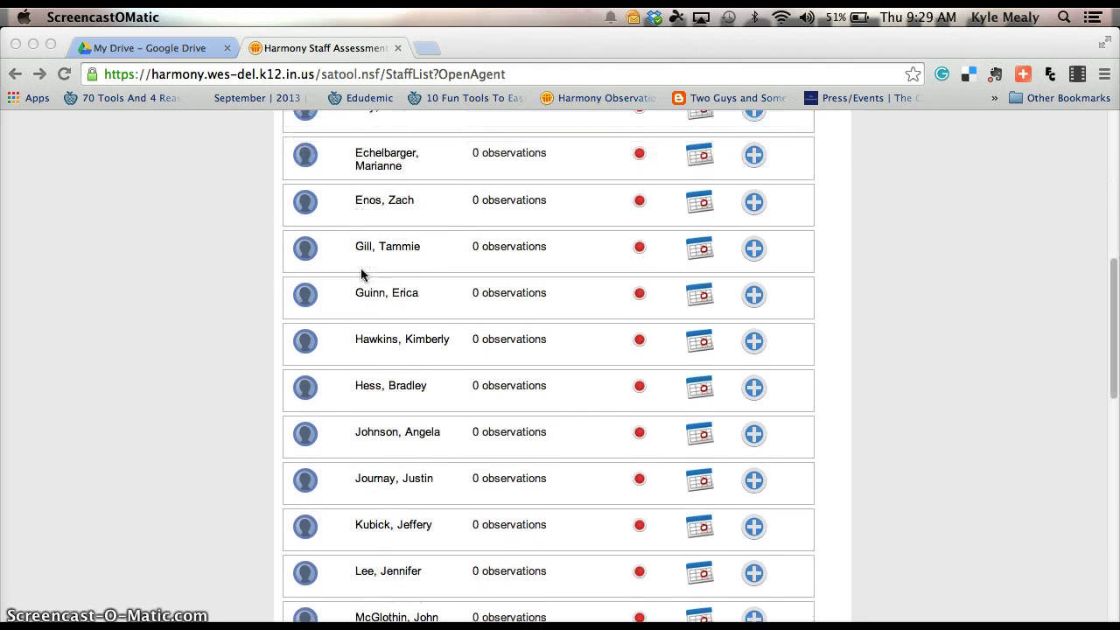
{"action": "left_click", "coordinate": [411, 294]}
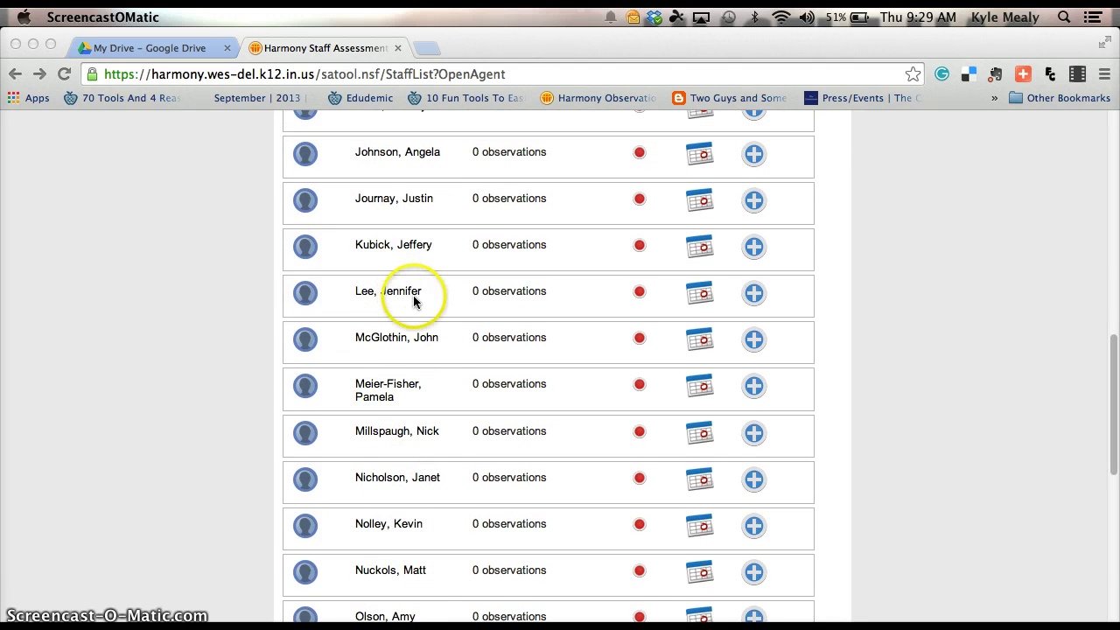
{"action": "scroll", "coordinate": [414, 300], "scroll_direction": "down", "scroll_amount": 2}
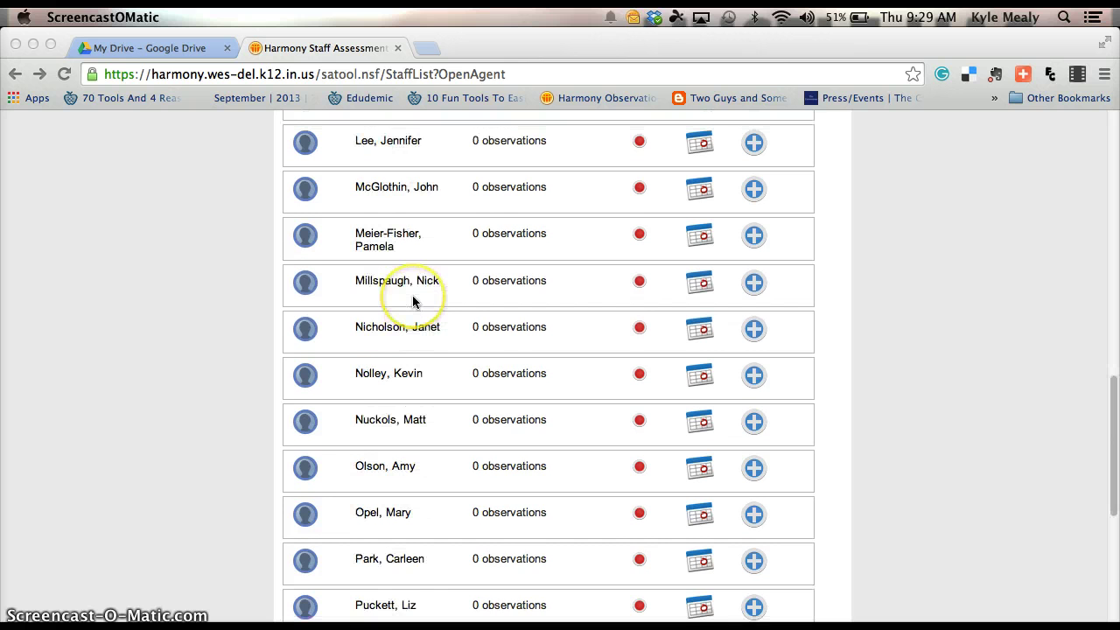
{"action": "scroll", "coordinate": [416, 300], "scroll_direction": "down", "scroll_amount": 1}
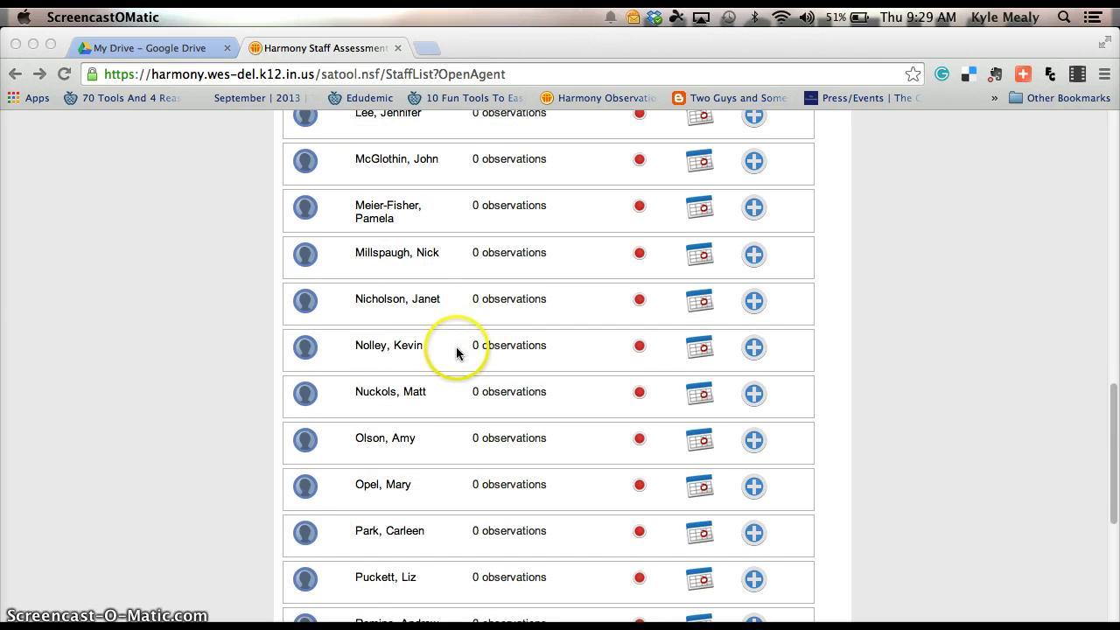
{"action": "scroll", "coordinate": [446, 355], "scroll_direction": "down", "scroll_amount": 5}
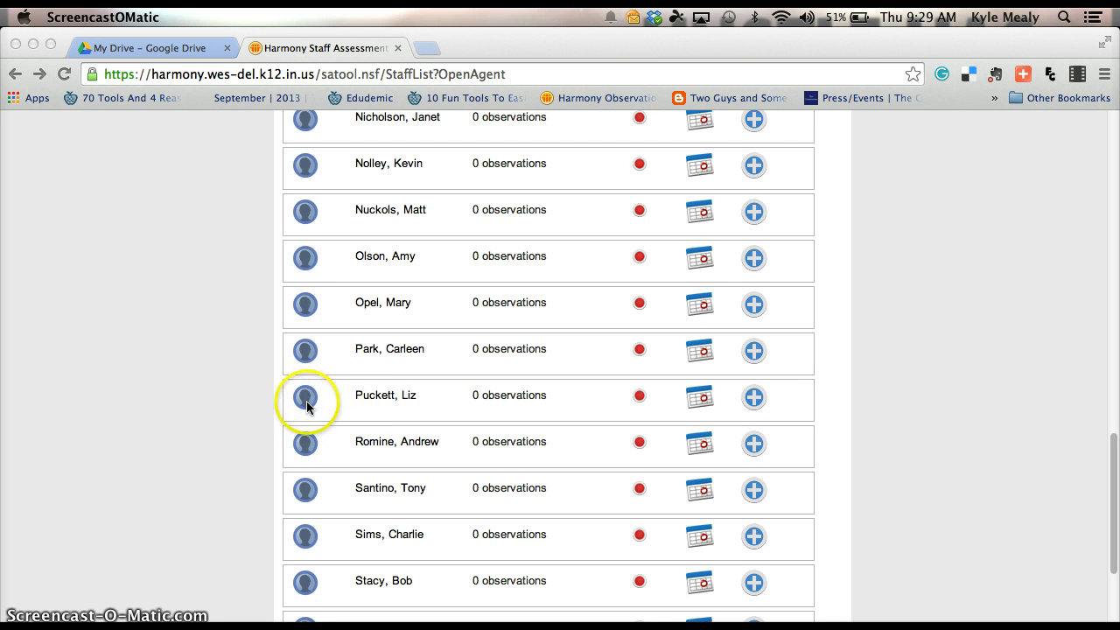
Add an SLO from the chosen teacher's expanded staff entry and open its SLO Step 1 form.
{"action": "left_click", "coordinate": [303, 399]}
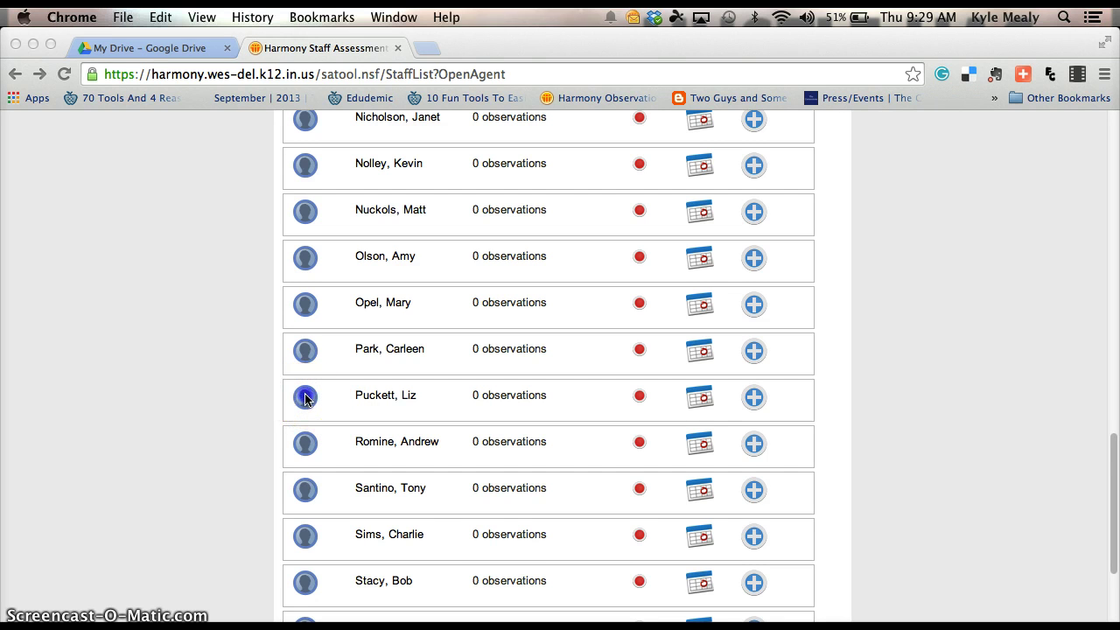
{"action": "left_click", "coordinate": [305, 399]}
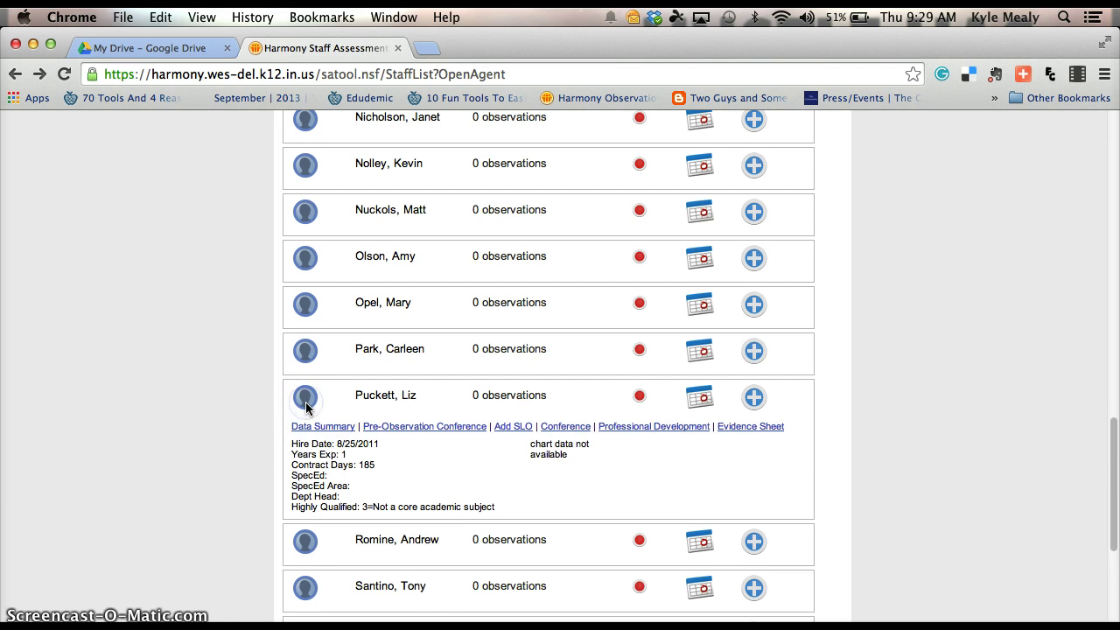
{"action": "left_click", "coordinate": [515, 431]}
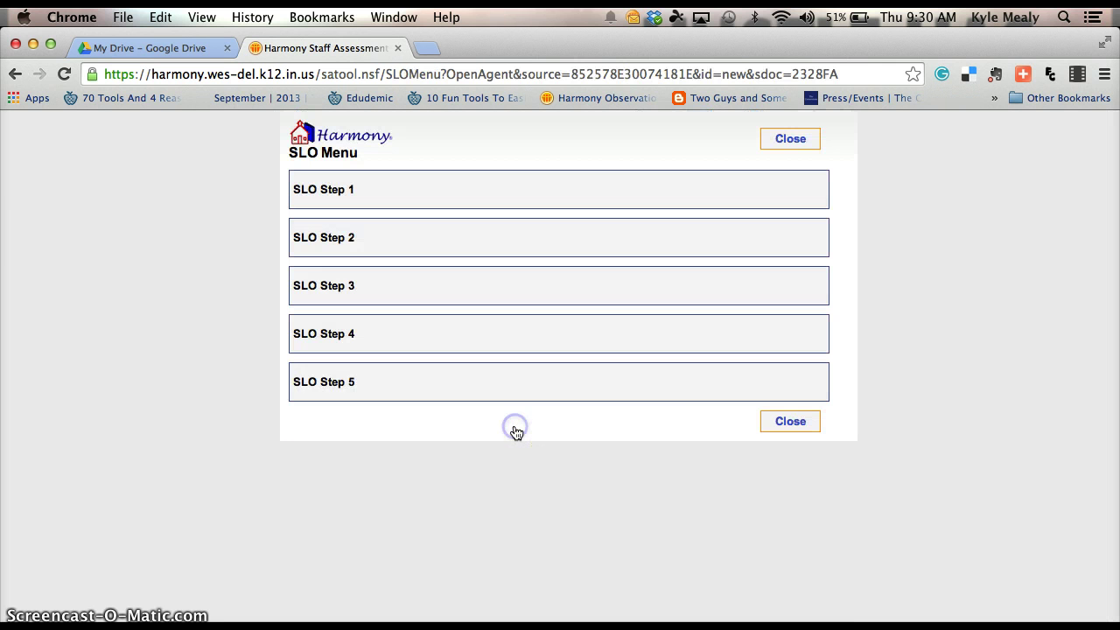
{"action": "left_click", "coordinate": [343, 191]}
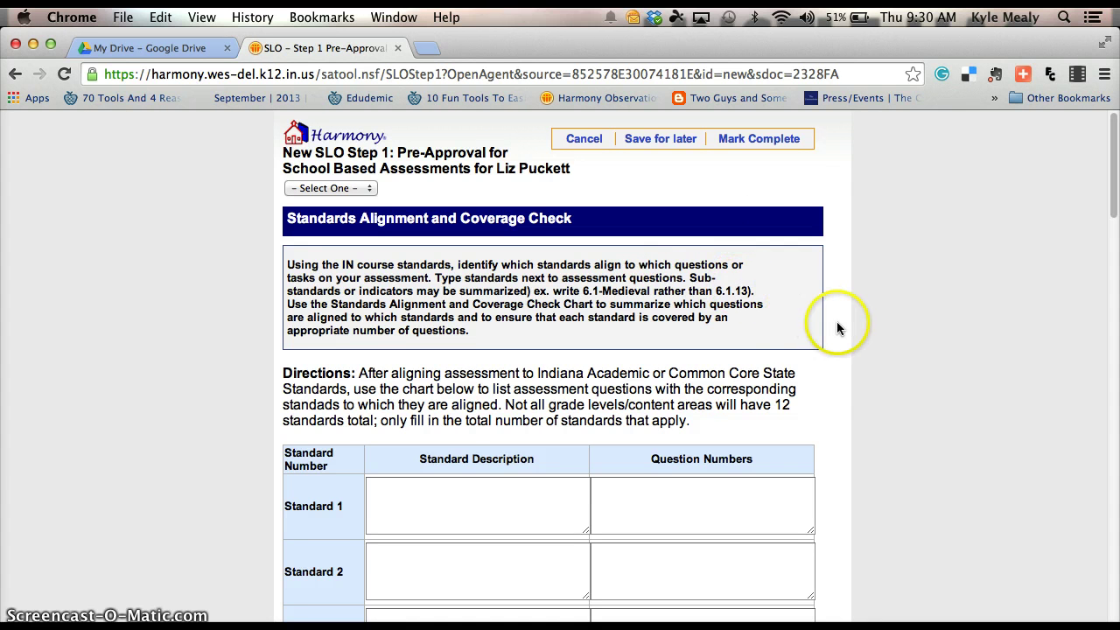
Review the Standards Alignment and Coverage Check directions and the description and question number fields for Standards 1 to 12.
{"action": "scroll", "coordinate": [835, 321], "scroll_direction": "down", "scroll_amount": 1}
{"action": "scroll", "coordinate": [719, 313], "scroll_direction": "down", "scroll_amount": 3}
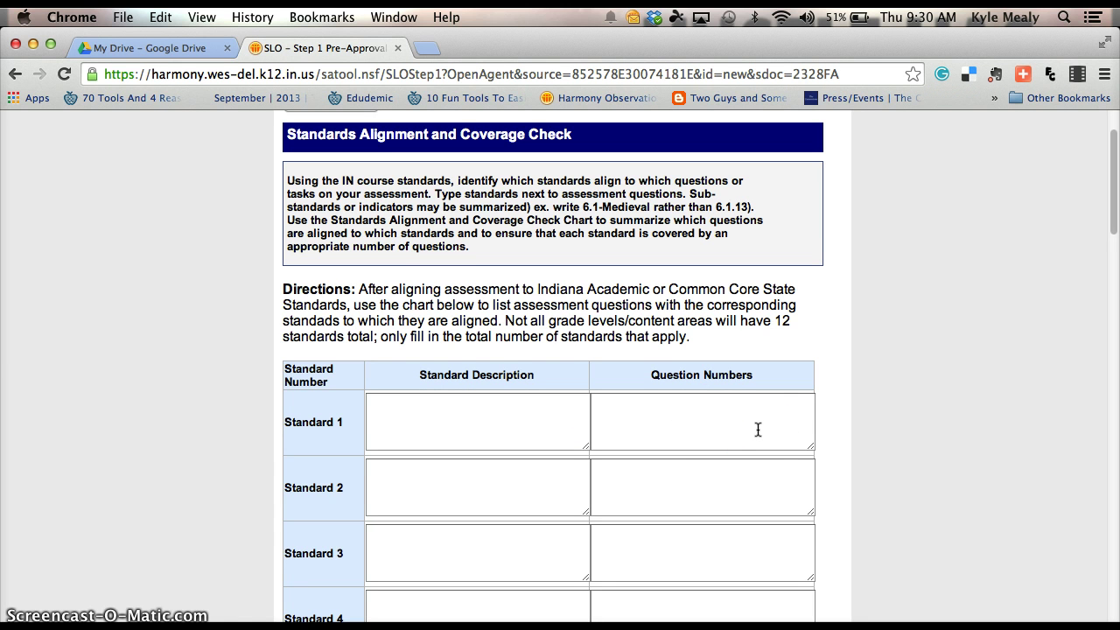
{"action": "scroll", "coordinate": [703, 414], "scroll_direction": "down", "scroll_amount": 3}
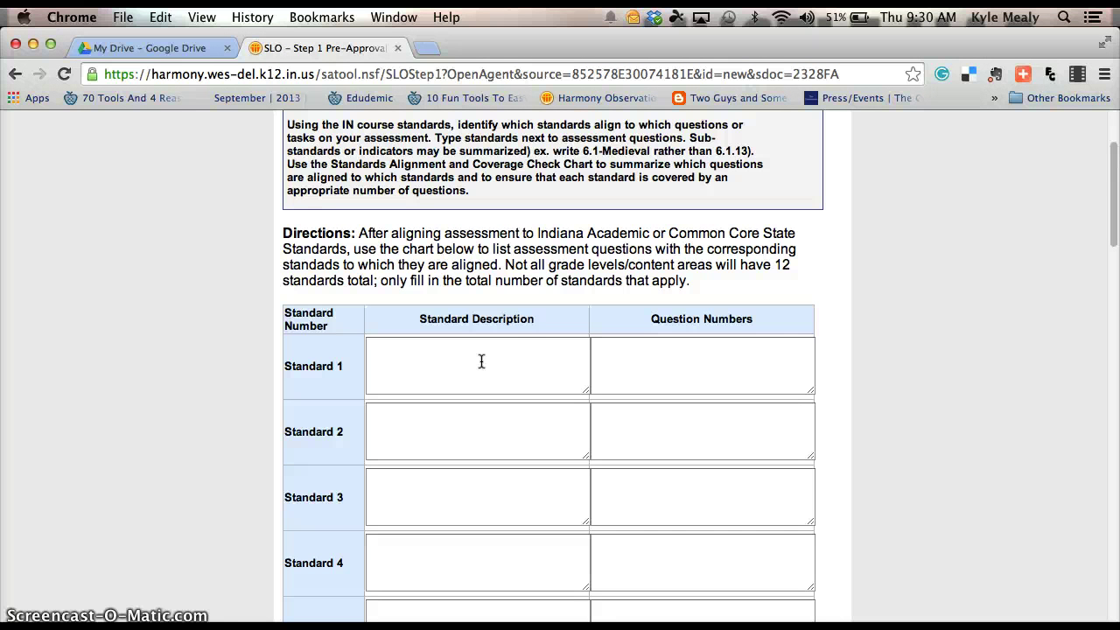
{"action": "left_click", "coordinate": [498, 361]}
{"action": "left_click", "coordinate": [442, 366]}
{"action": "left_click", "coordinate": [376, 350]}
{"action": "left_click", "coordinate": [393, 346]}
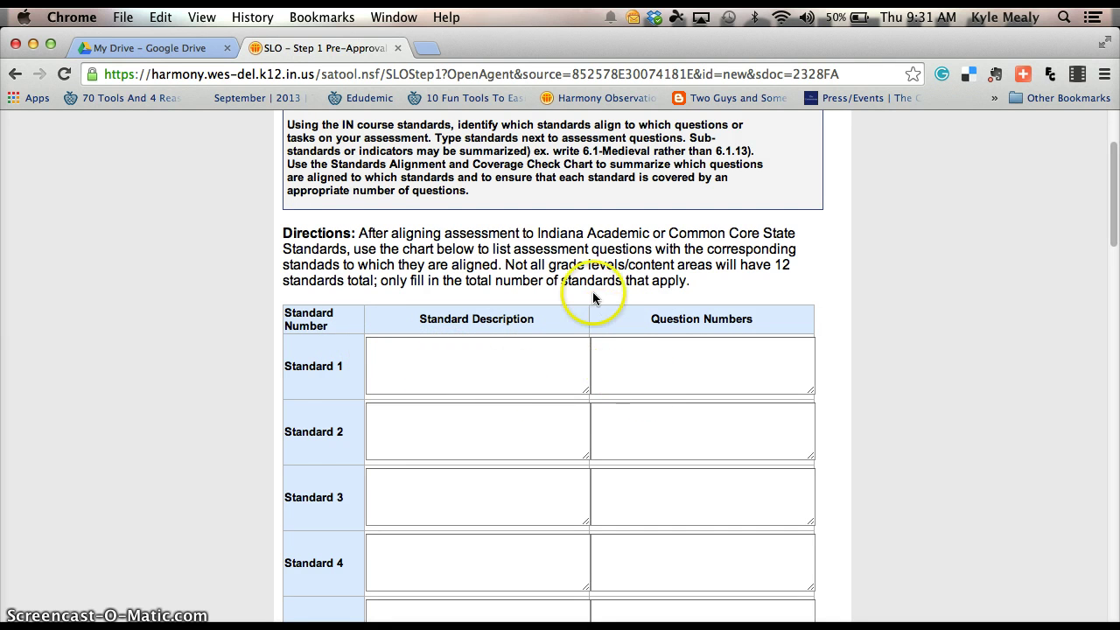
{"action": "scroll", "coordinate": [523, 298], "scroll_direction": "down", "scroll_amount": 3}
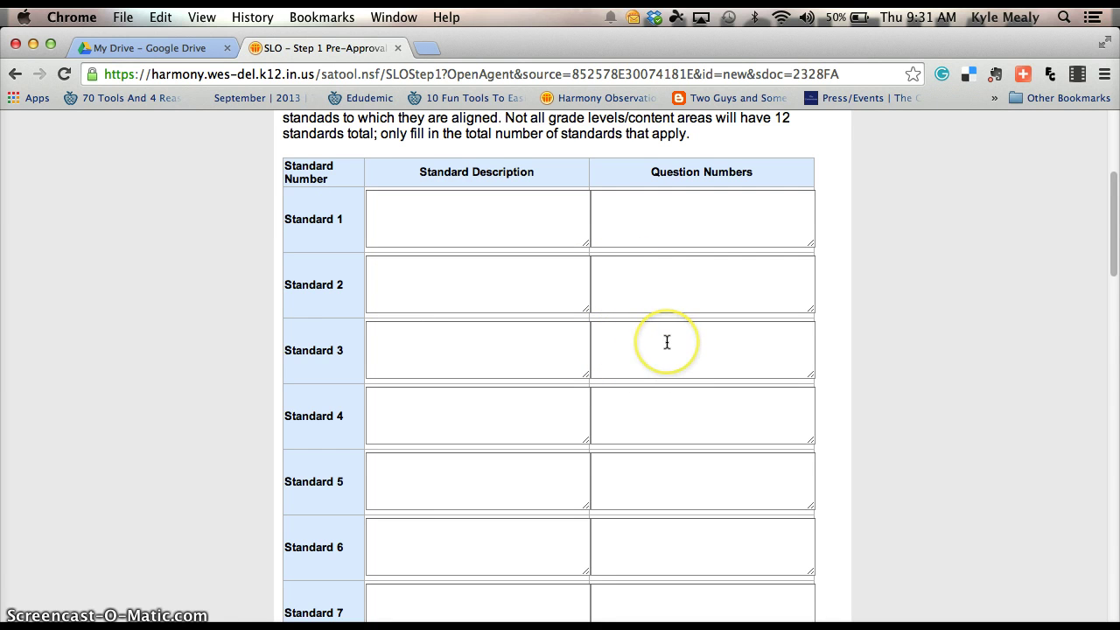
{"action": "scroll", "coordinate": [667, 342], "scroll_direction": "down", "scroll_amount": 10}
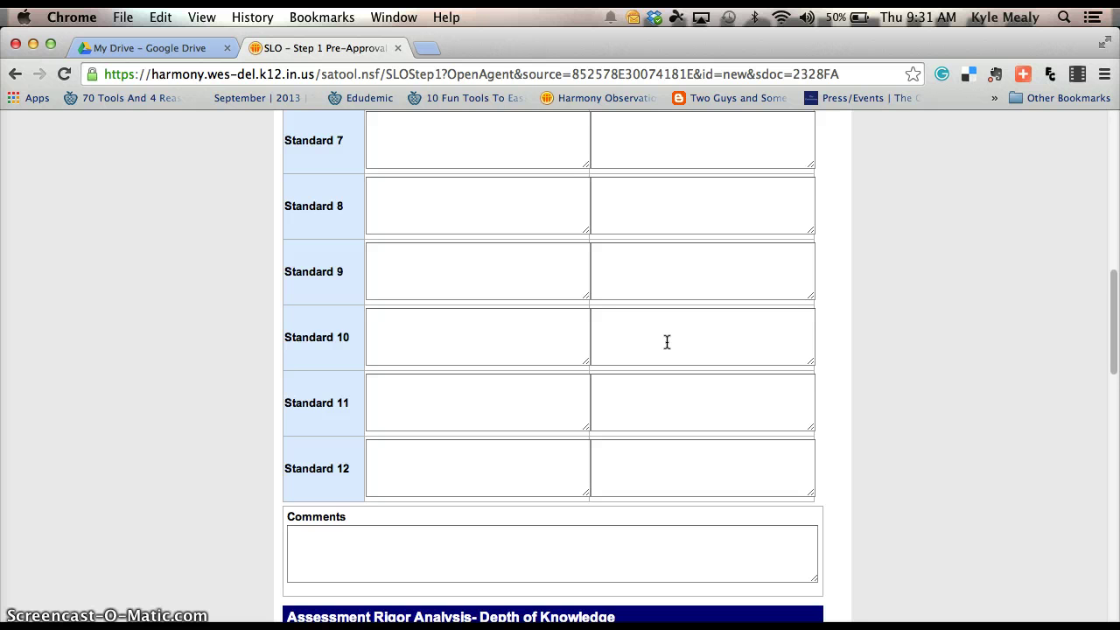
{"action": "scroll", "coordinate": [667, 342], "scroll_direction": "down", "scroll_amount": 8}
Check which options the selection list beneath the SLO Step 1 form title offers.
{"action": "scroll", "coordinate": [667, 342], "scroll_direction": "up", "scroll_amount": 20}
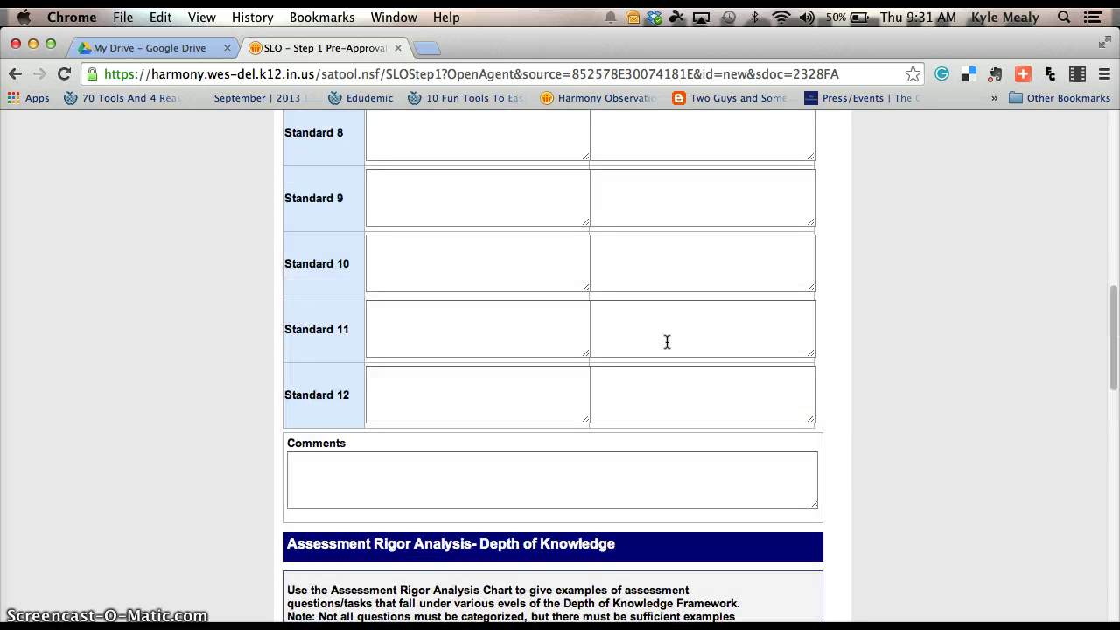
{"action": "scroll", "coordinate": [464, 263], "scroll_direction": "up", "scroll_amount": 3}
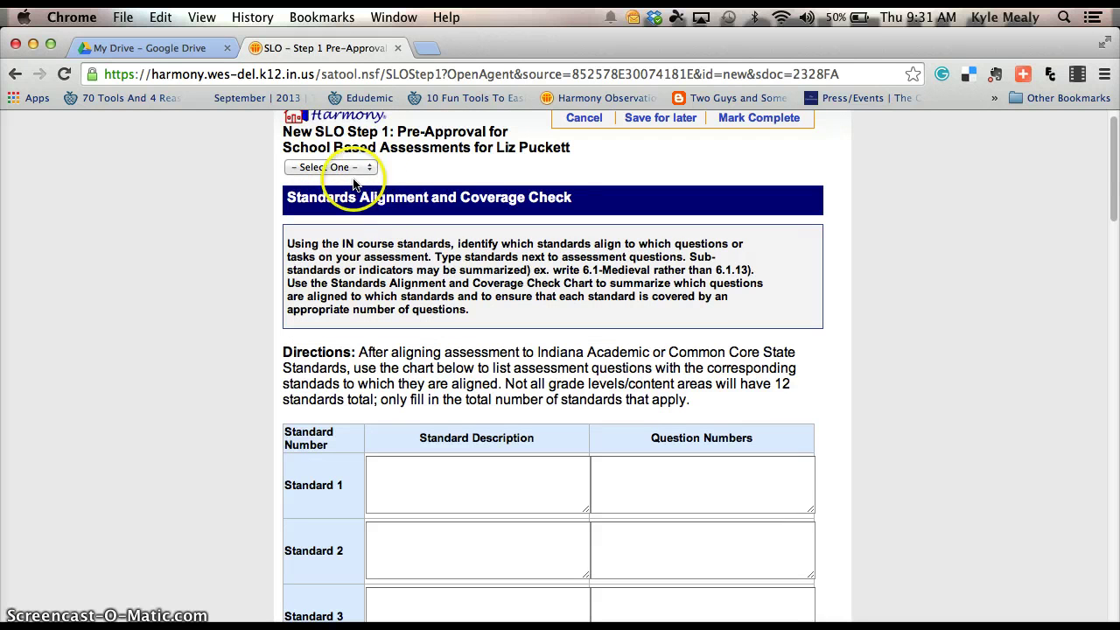
{"action": "left_click", "coordinate": [368, 168]}
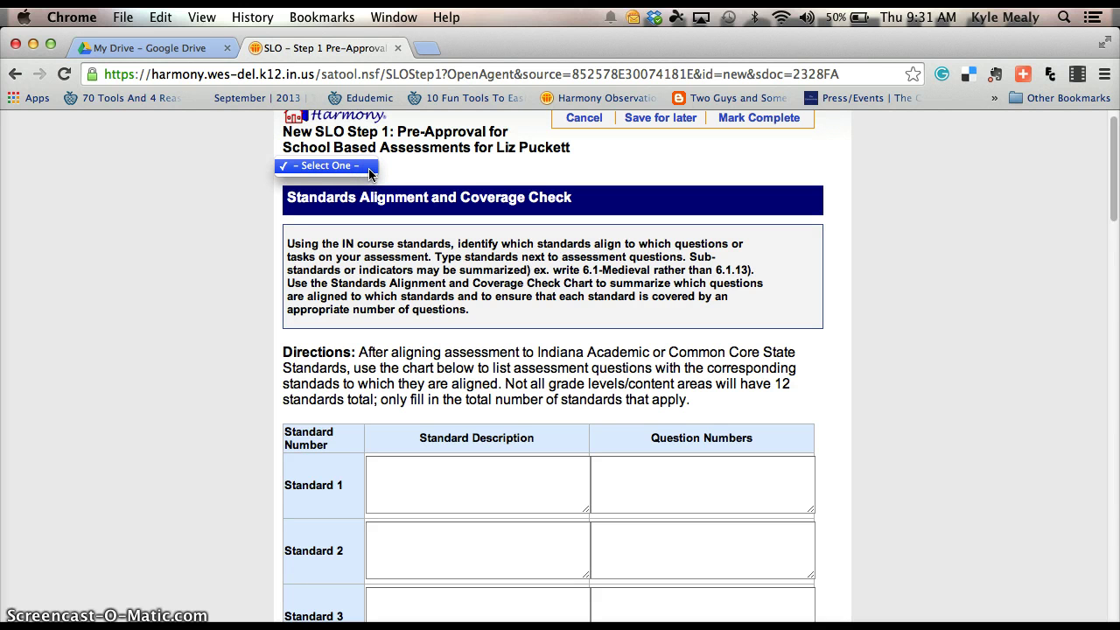
{"action": "left_click", "coordinate": [368, 170]}
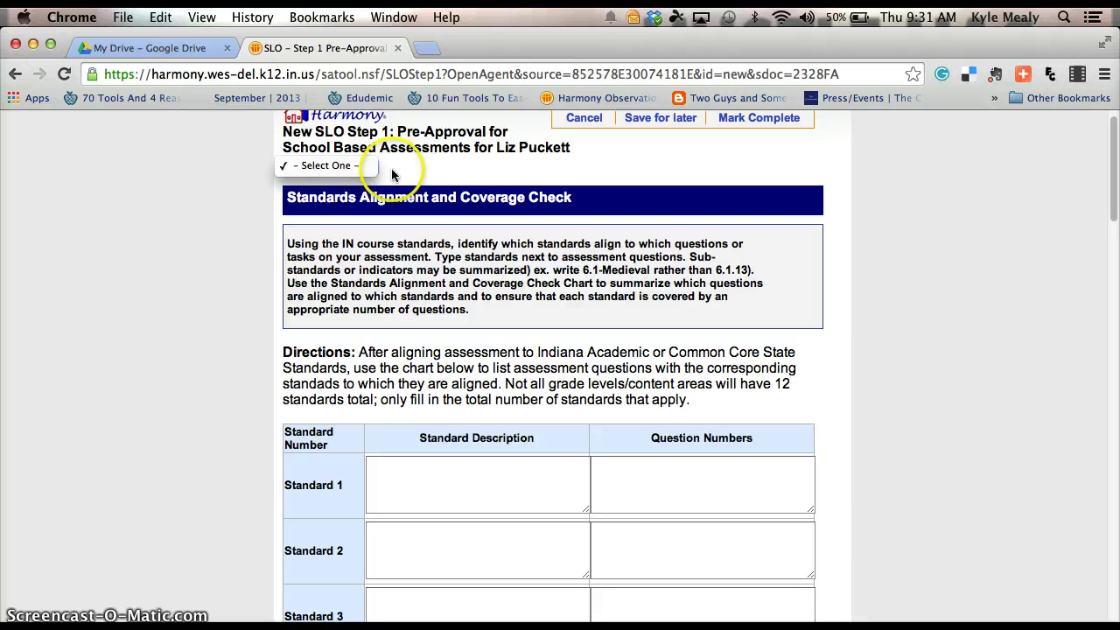
{"action": "left_click", "coordinate": [367, 171]}
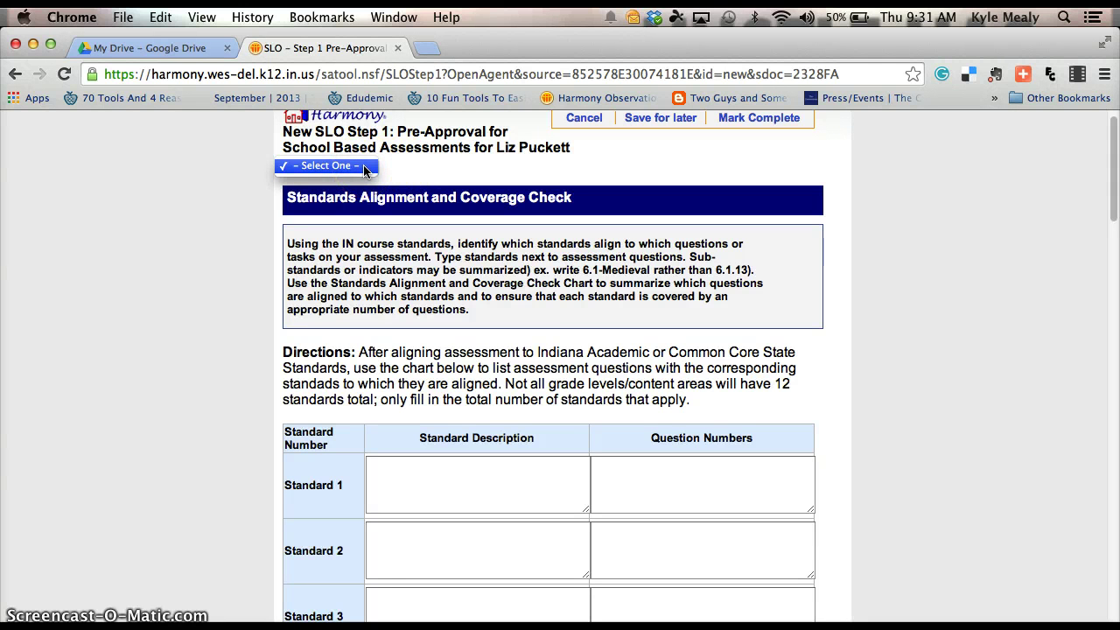
{"action": "left_click", "coordinate": [309, 168]}
{"action": "left_click", "coordinate": [340, 166]}
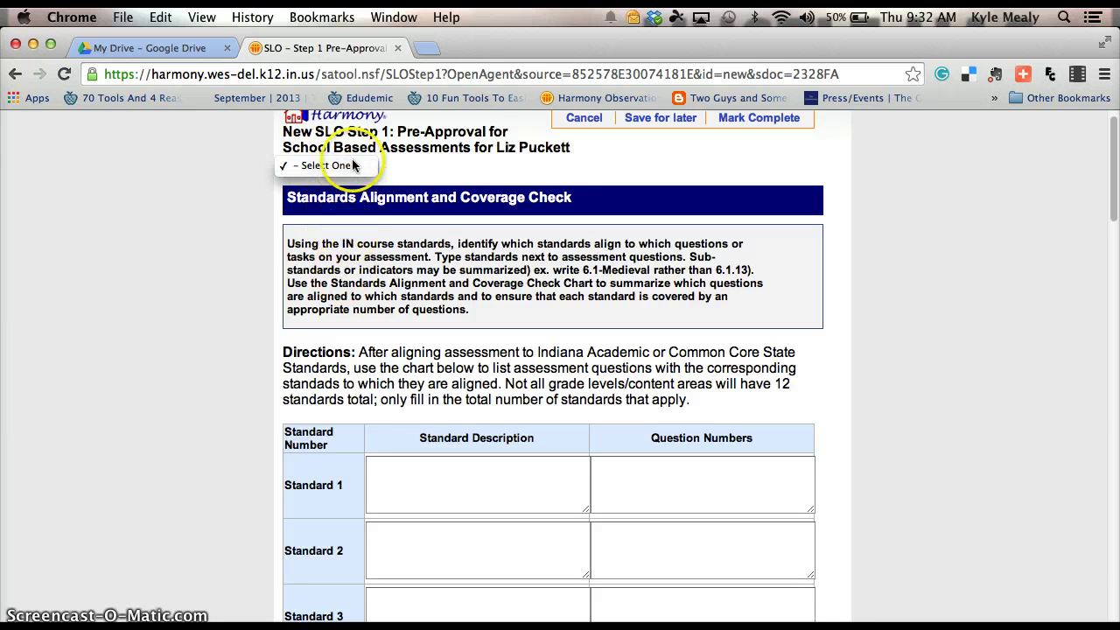
{"action": "left_click", "coordinate": [354, 167]}
{"action": "left_click", "coordinate": [358, 171]}
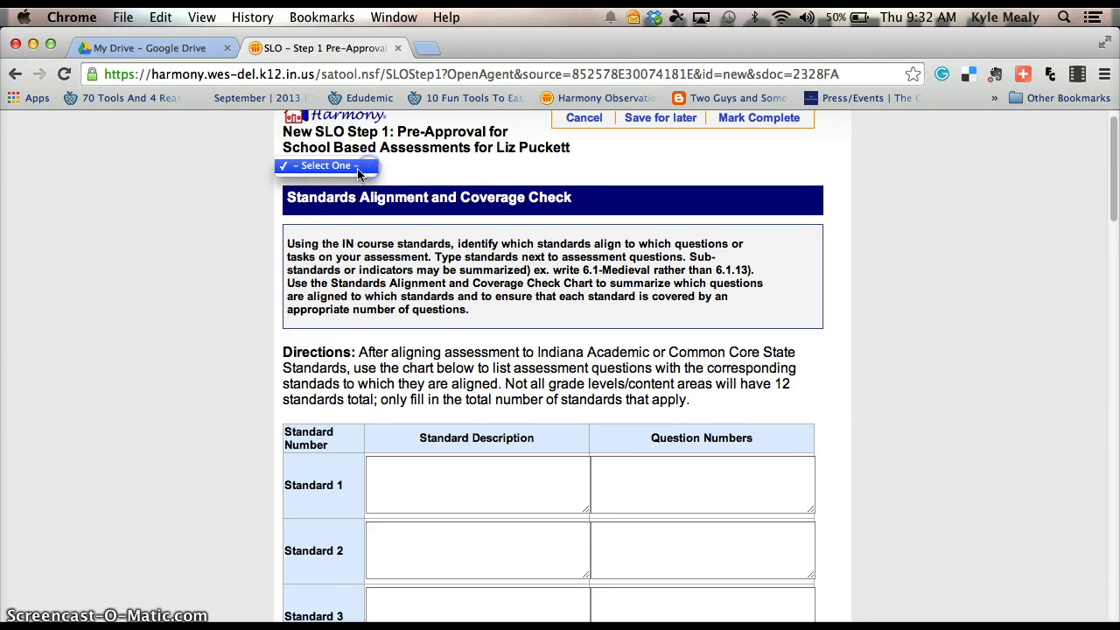
{"action": "left_click", "coordinate": [357, 172]}
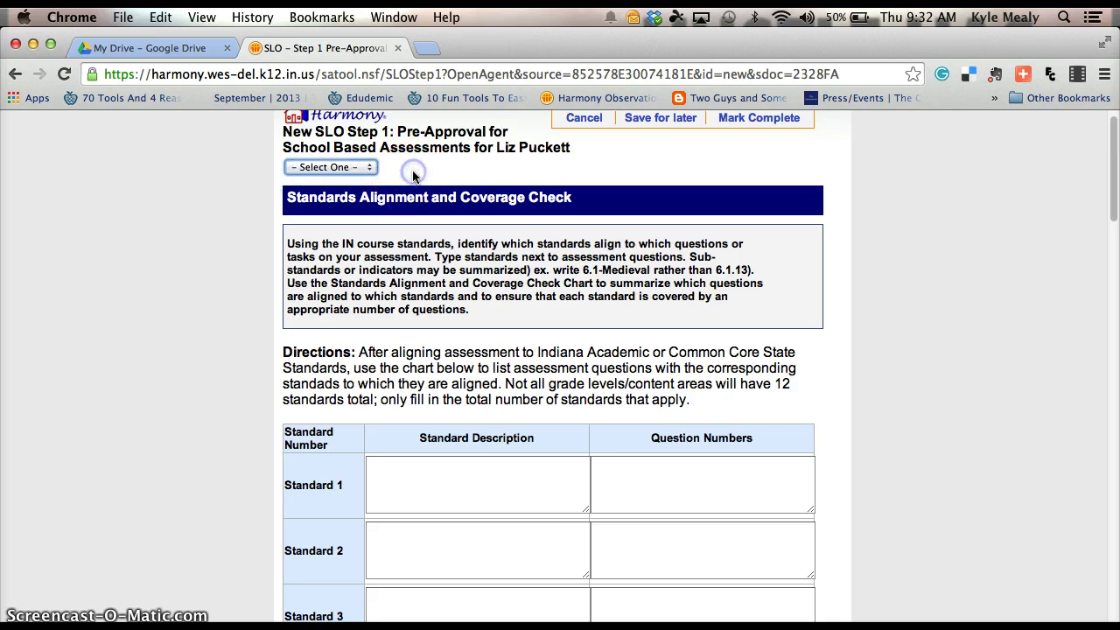
Examine the Assessment Rigor Analysis - Depth of Knowledge directions and the question number fields for Levels 1 to 4.
{"action": "scroll", "coordinate": [661, 354], "scroll_direction": "down", "scroll_amount": 3}
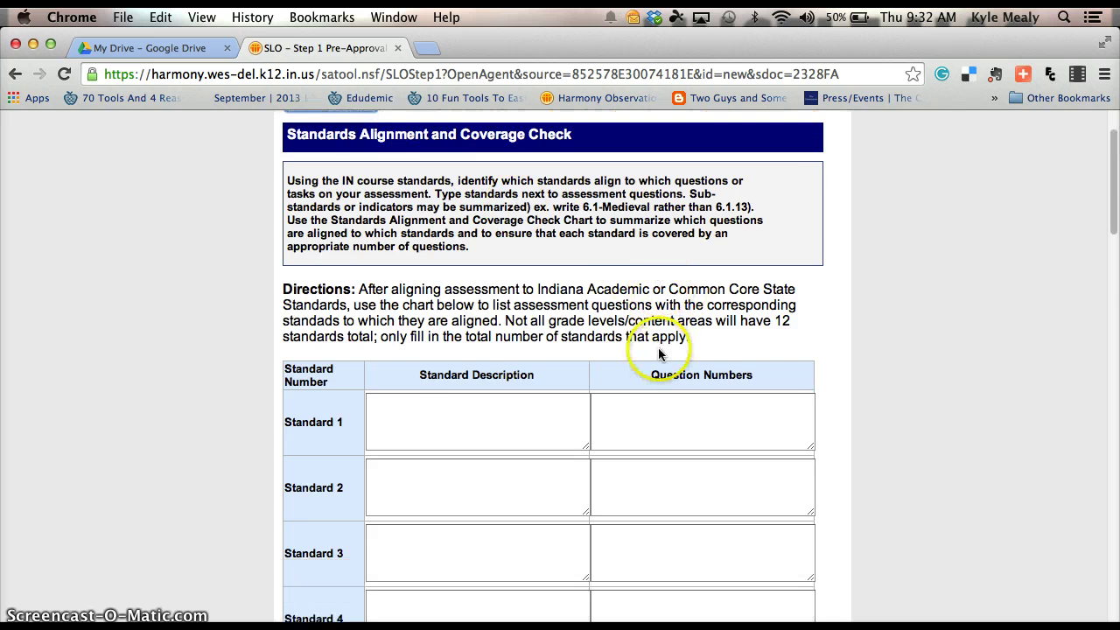
{"action": "scroll", "coordinate": [658, 350], "scroll_direction": "down", "scroll_amount": 5}
{"action": "scroll", "coordinate": [657, 348], "scroll_direction": "down", "scroll_amount": 4}
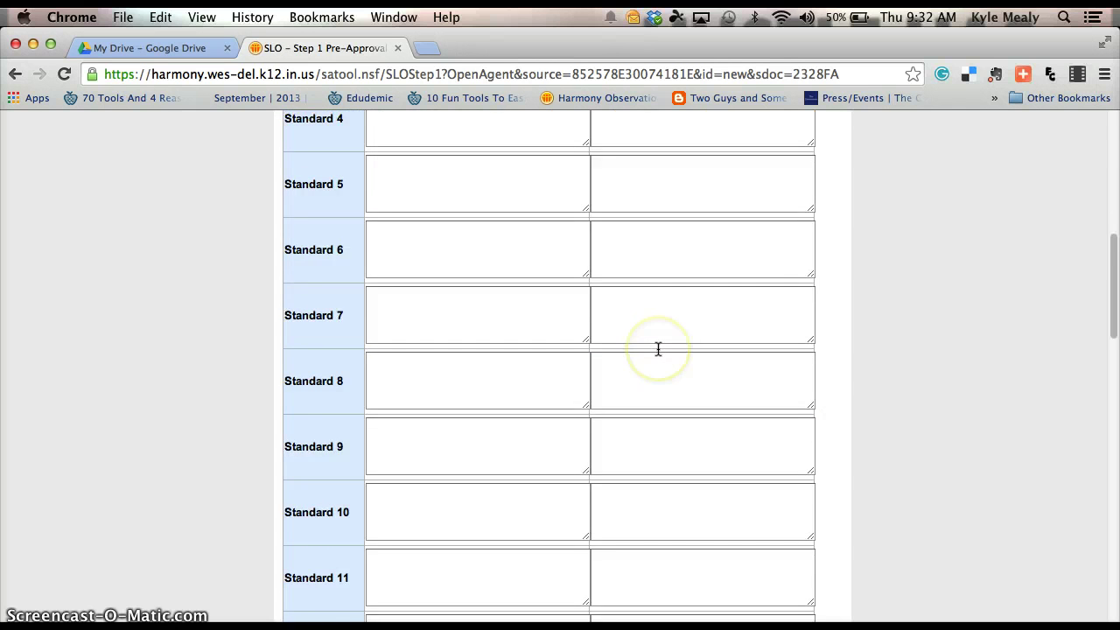
{"action": "scroll", "coordinate": [658, 348], "scroll_direction": "down", "scroll_amount": 8}
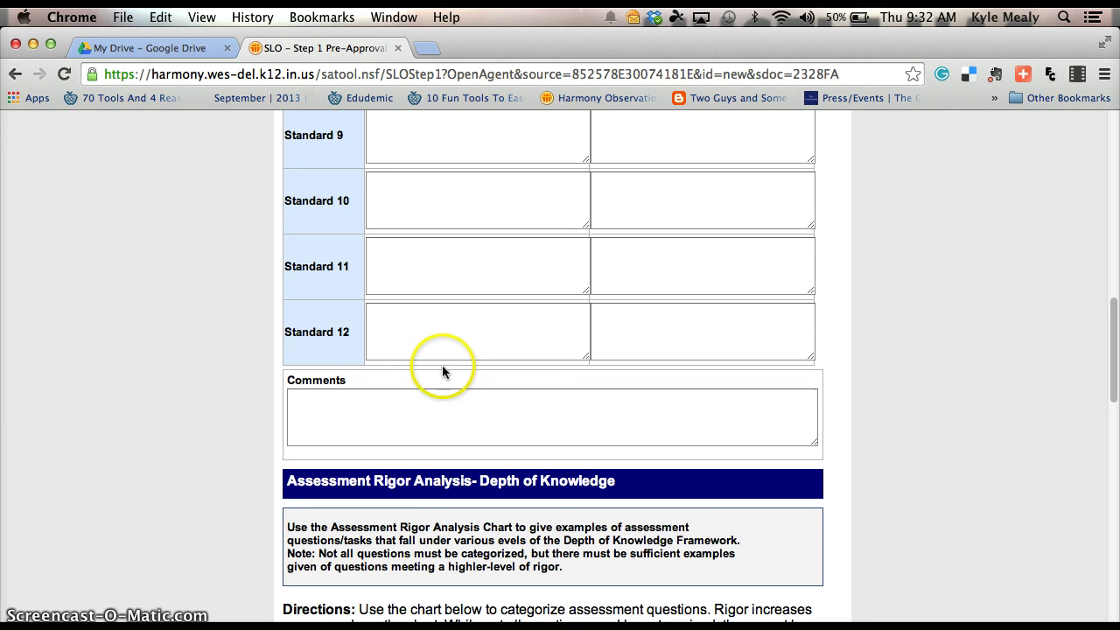
{"action": "scroll", "coordinate": [391, 391], "scroll_direction": "down", "scroll_amount": 4}
{"action": "scroll", "coordinate": [525, 411], "scroll_direction": "down", "scroll_amount": 2}
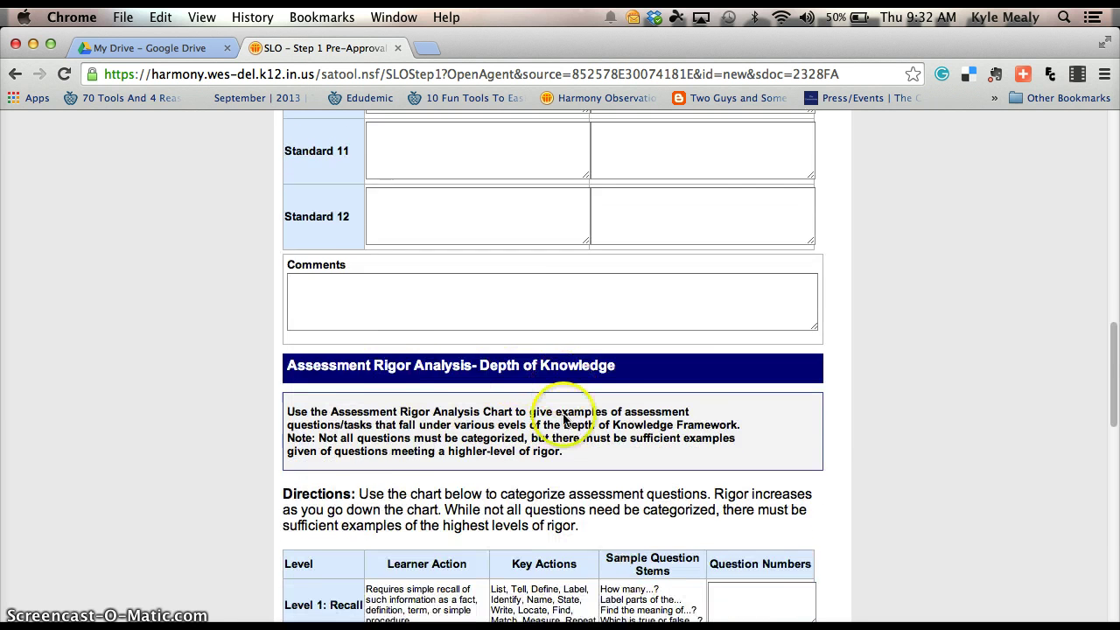
{"action": "scroll", "coordinate": [565, 420], "scroll_direction": "down", "scroll_amount": 3}
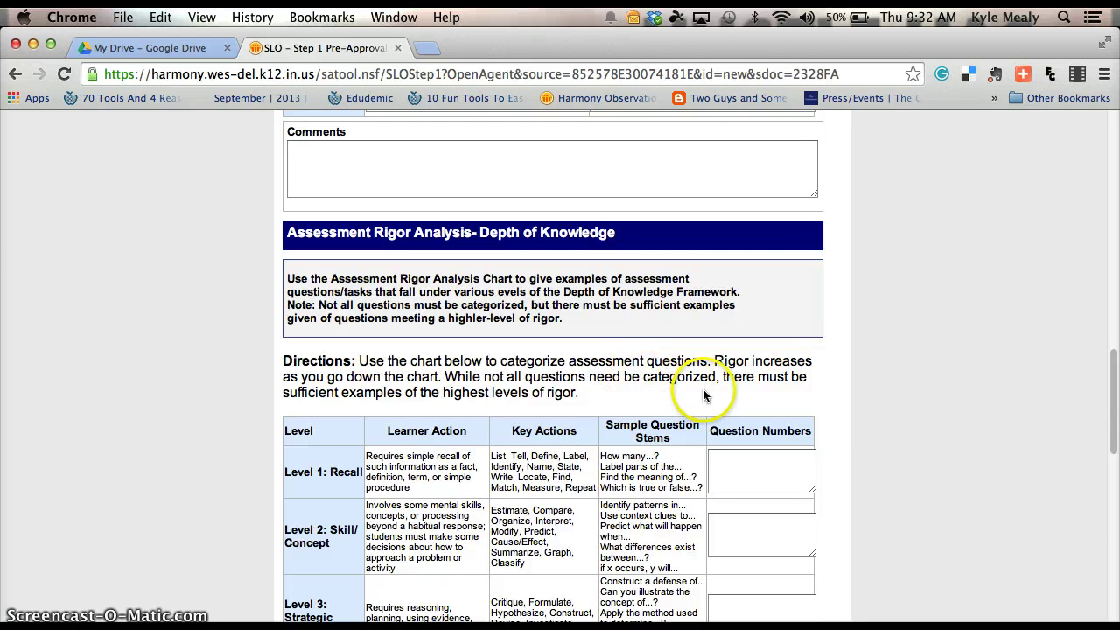
{"action": "scroll", "coordinate": [702, 394], "scroll_direction": "down", "scroll_amount": 4}
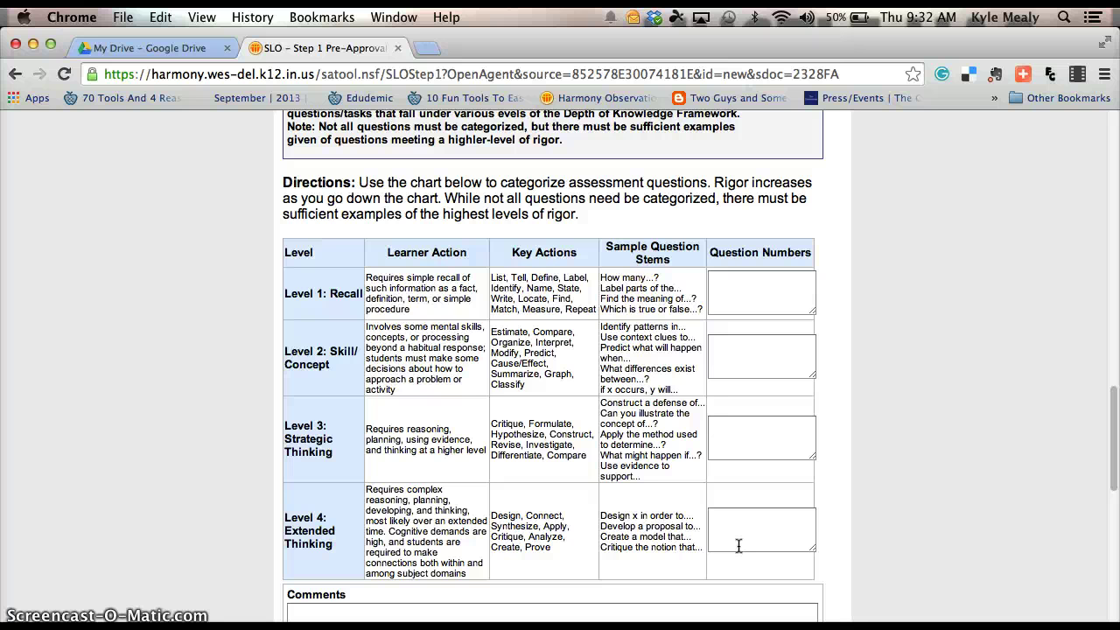
{"action": "left_click", "coordinate": [737, 448]}
Read the Format of Questions, Modifications and Mastery Score sections along with their comment fields.
{"action": "scroll", "coordinate": [759, 528], "scroll_direction": "down", "scroll_amount": 5}
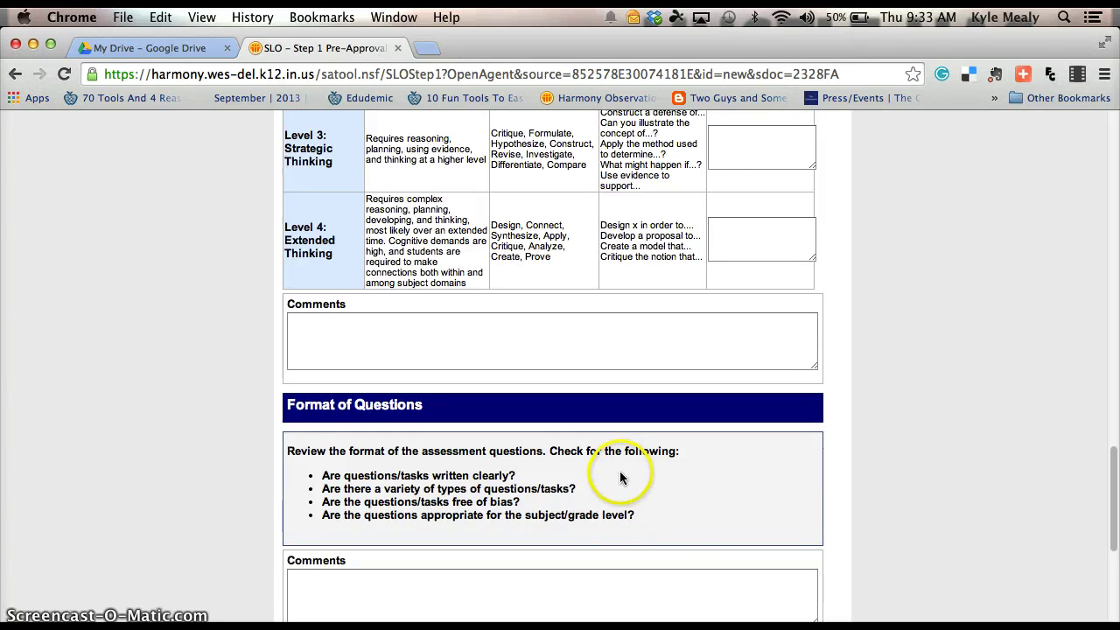
{"action": "scroll", "coordinate": [617, 472], "scroll_direction": "down", "scroll_amount": 3}
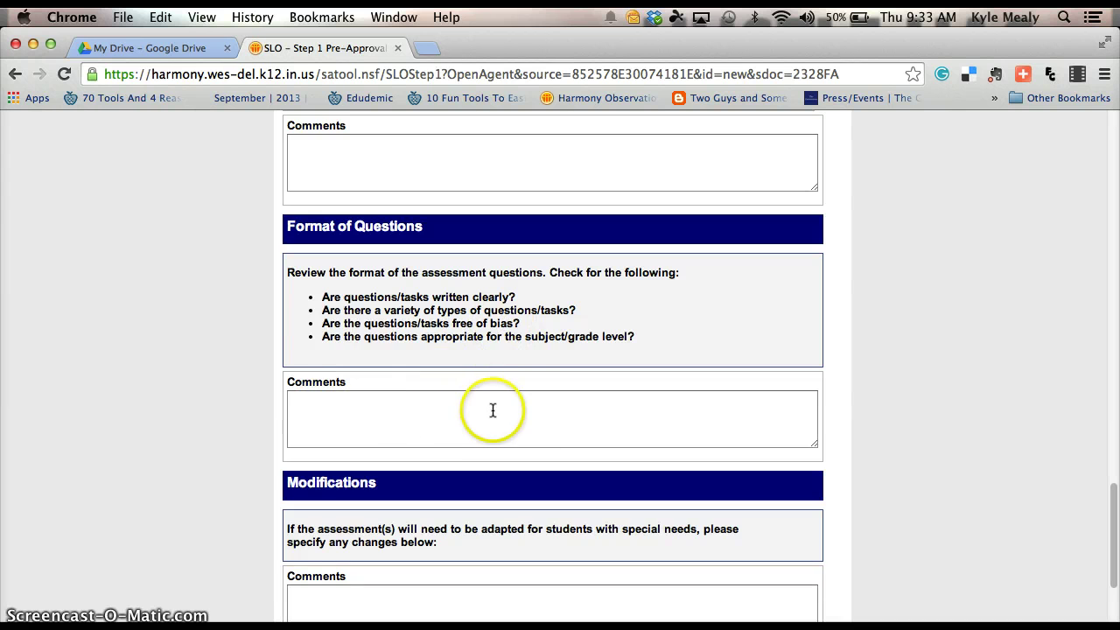
{"action": "scroll", "coordinate": [625, 444], "scroll_direction": "down", "scroll_amount": 2}
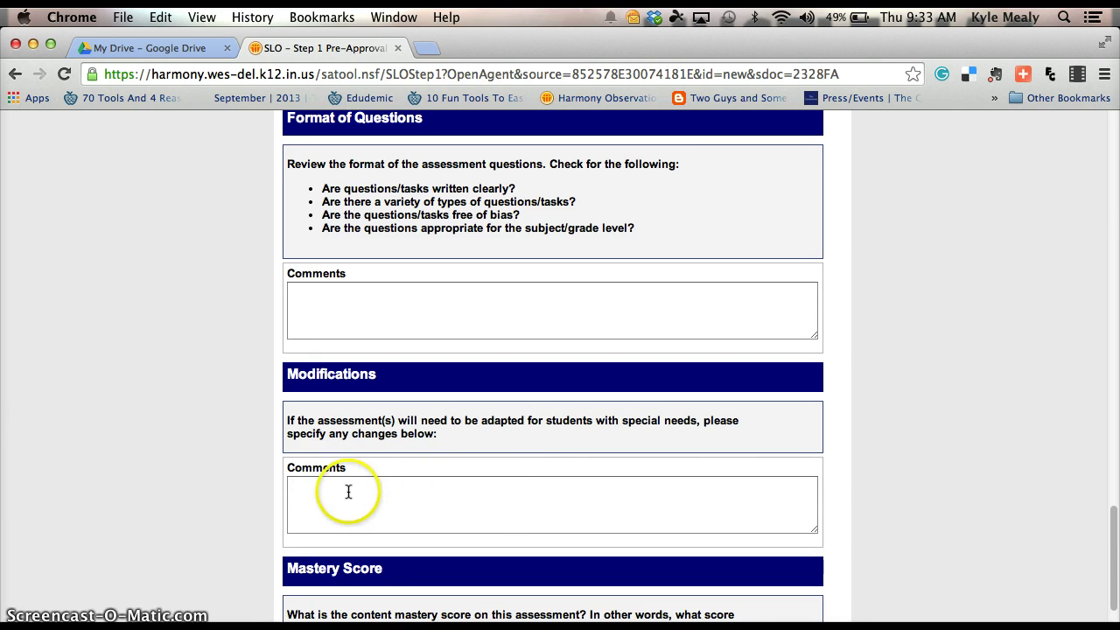
{"action": "scroll", "coordinate": [376, 495], "scroll_direction": "down", "scroll_amount": 3}
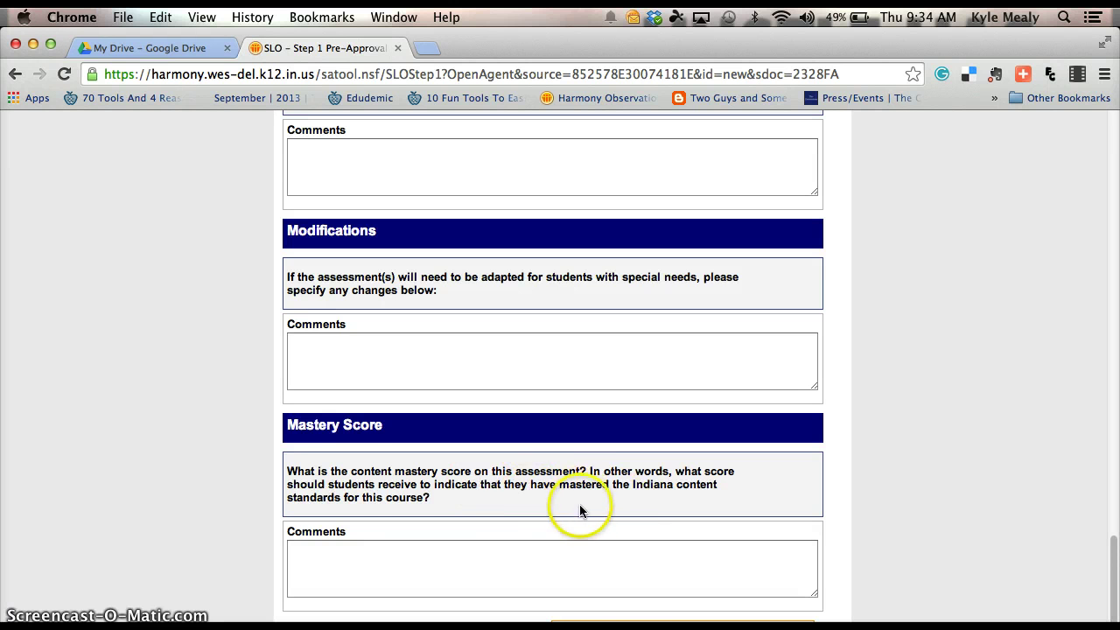
{"action": "scroll", "coordinate": [579, 507], "scroll_direction": "down", "scroll_amount": 1}
{"action": "scroll", "coordinate": [575, 503], "scroll_direction": "up", "scroll_amount": 1}
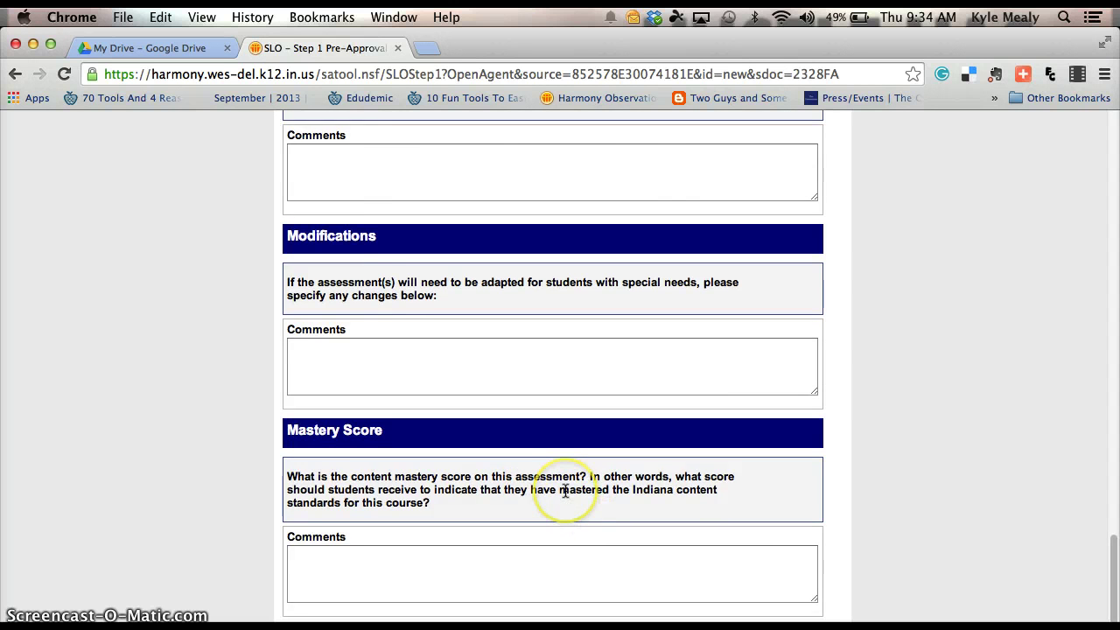
Recheck the standards chart and the Depth of Knowledge chart, then the Mastery Score question and its comment field.
{"action": "scroll", "coordinate": [566, 492], "scroll_direction": "up", "scroll_amount": 15}
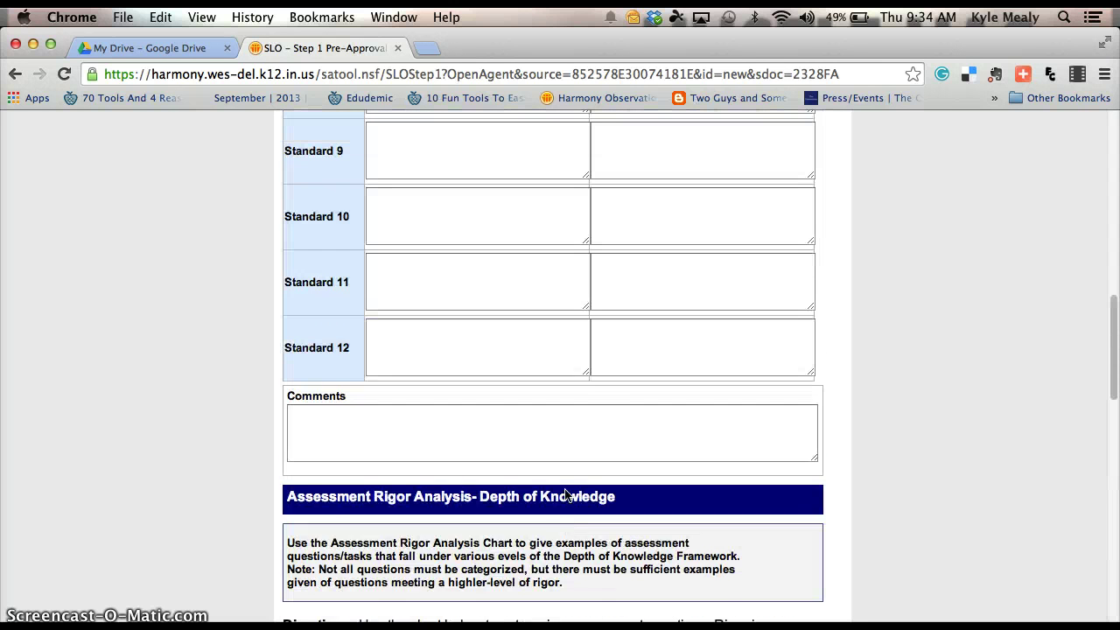
{"action": "scroll", "coordinate": [565, 490], "scroll_direction": "up", "scroll_amount": 10}
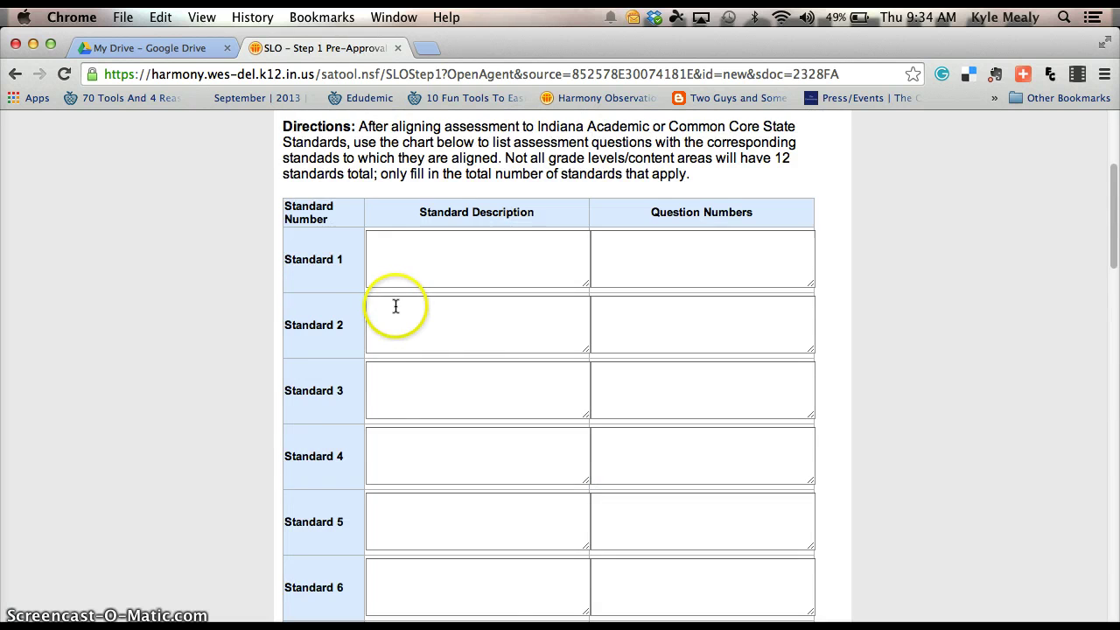
{"action": "scroll", "coordinate": [396, 307], "scroll_direction": "down", "scroll_amount": 15}
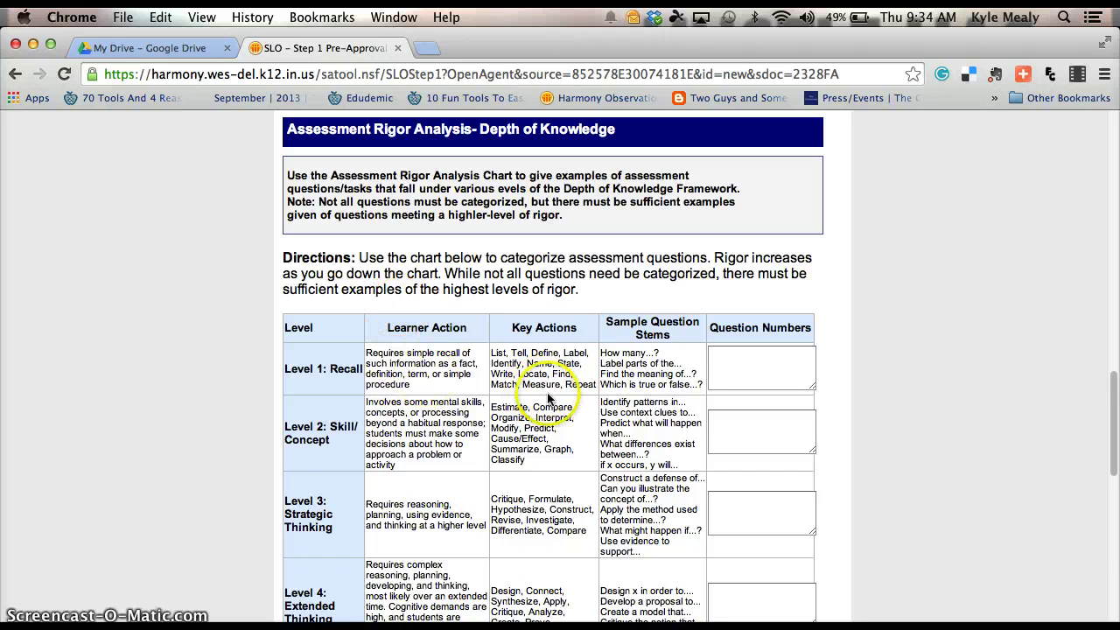
{"action": "scroll", "coordinate": [610, 402], "scroll_direction": "down", "scroll_amount": 10}
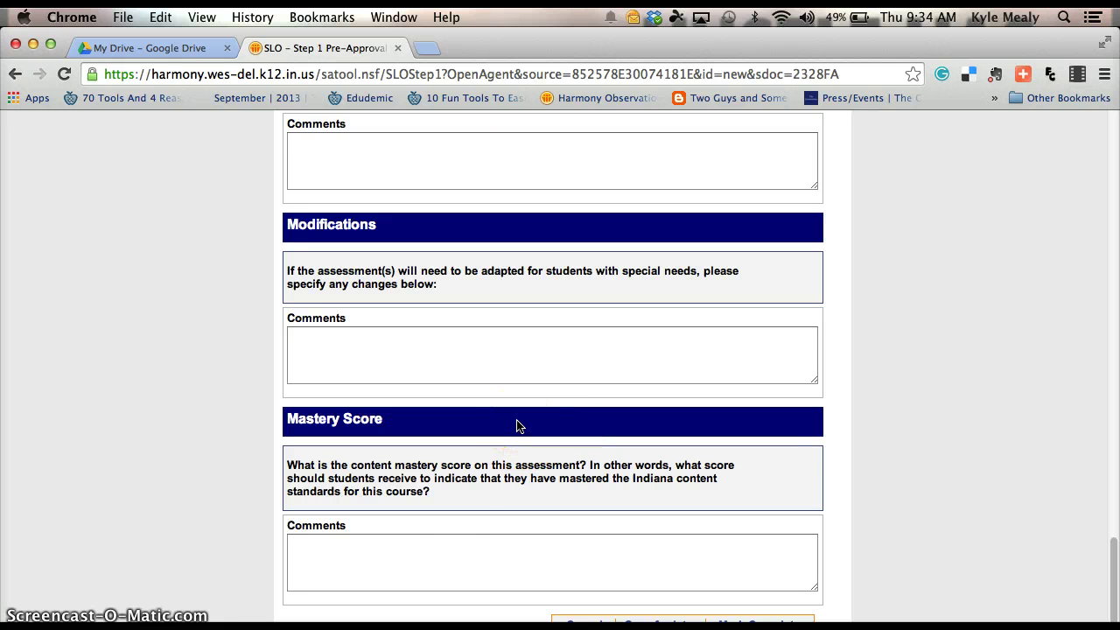
{"action": "left_click", "coordinate": [444, 519]}
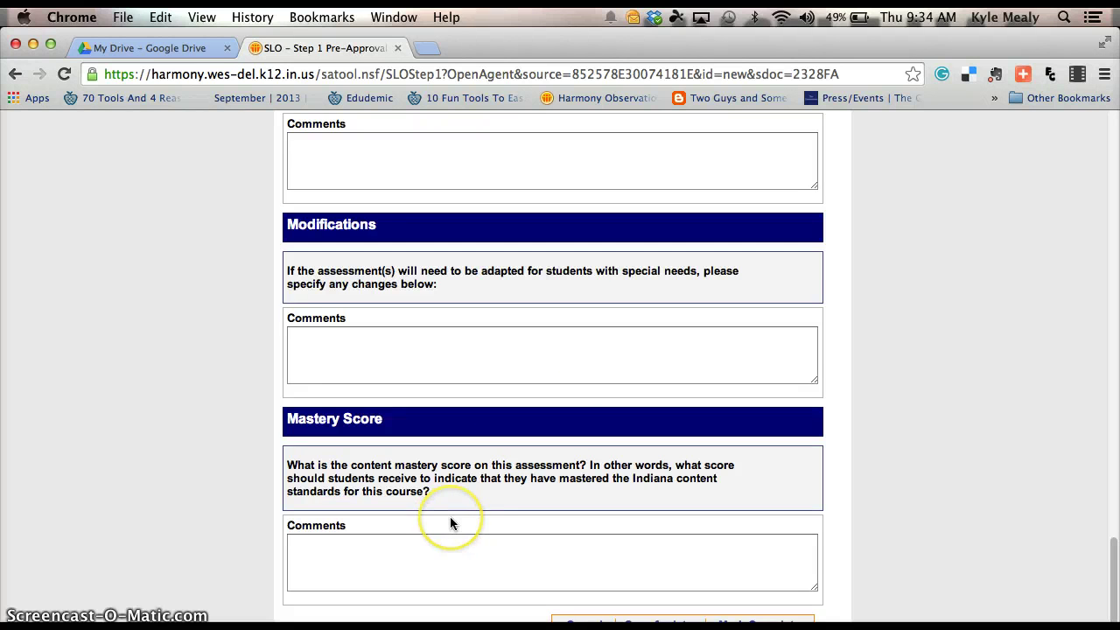
{"action": "left_click", "coordinate": [400, 560]}
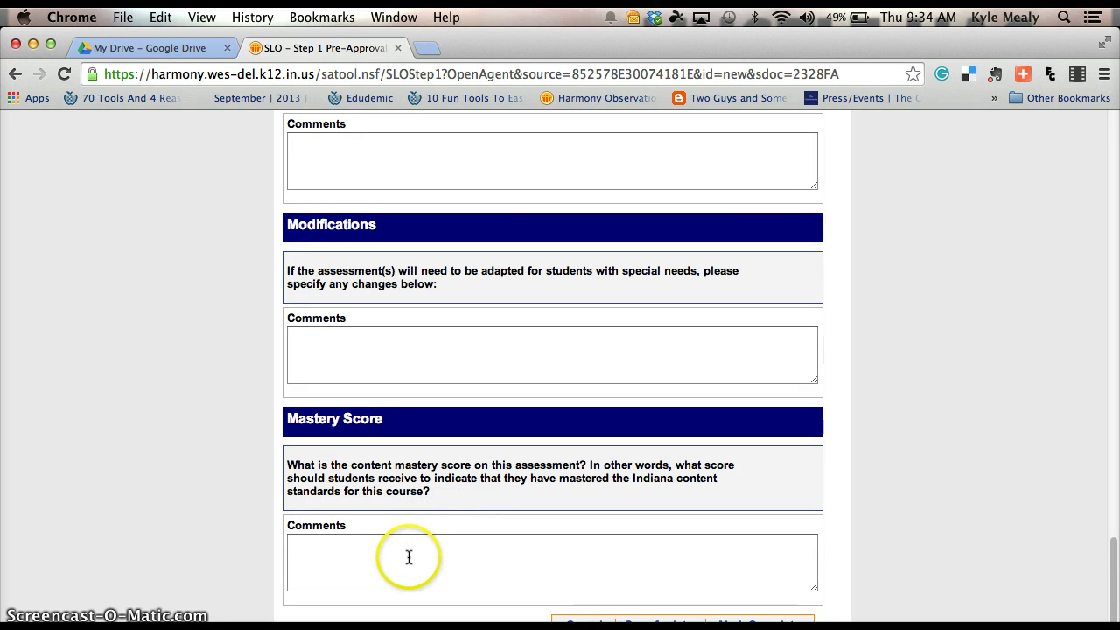